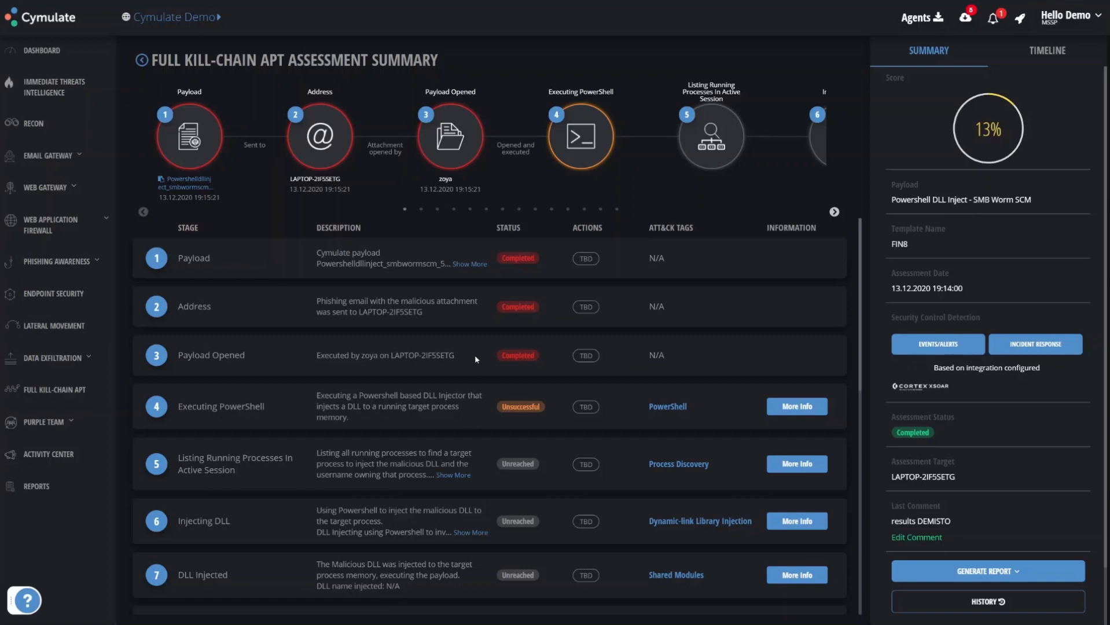
scroll(475, 355, down, 4)
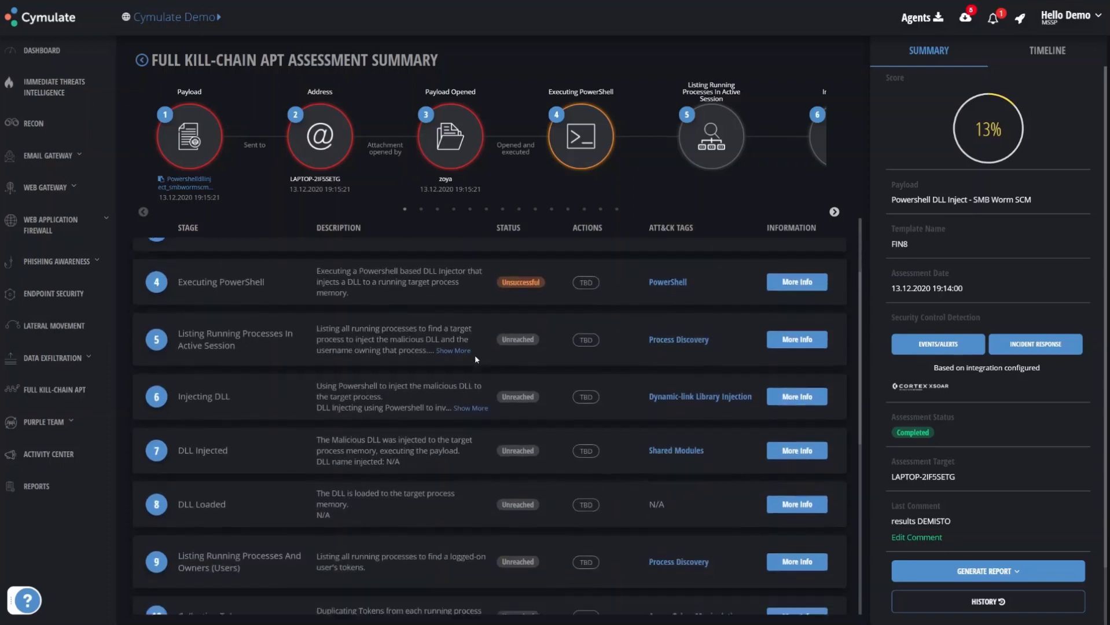
scroll(475, 355, down, 5)
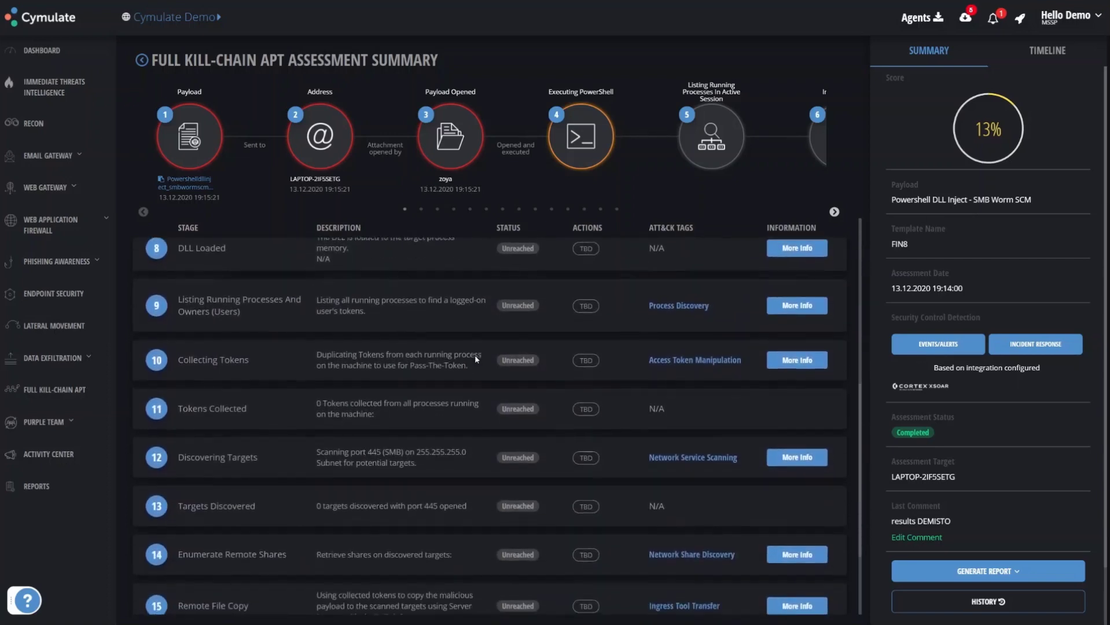
scroll(475, 355, down, 1)
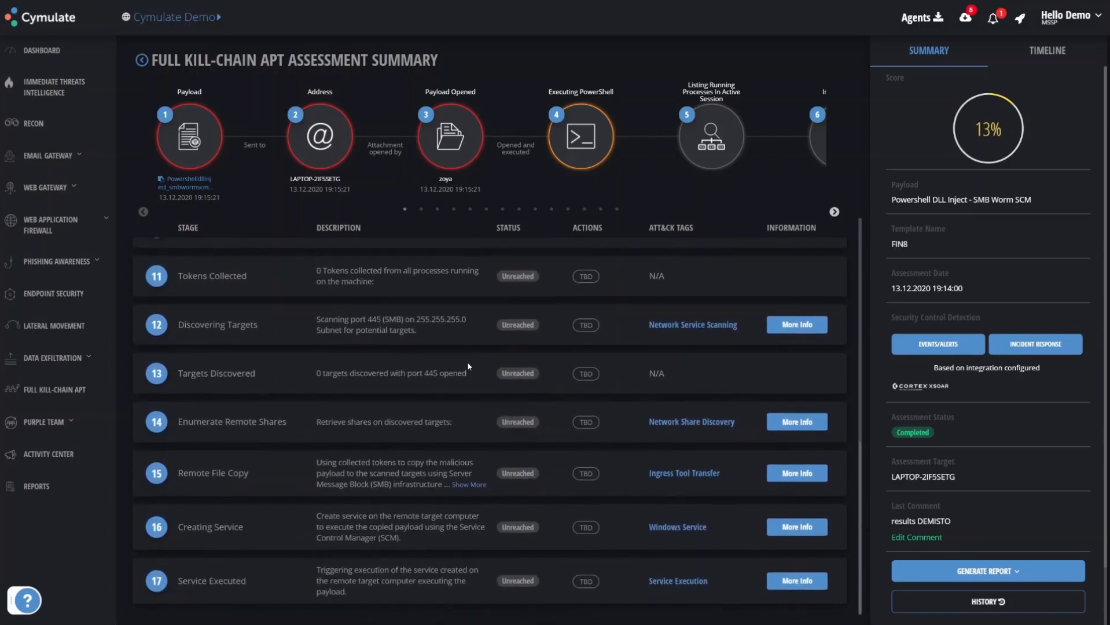
scroll(432, 385, up, 3)
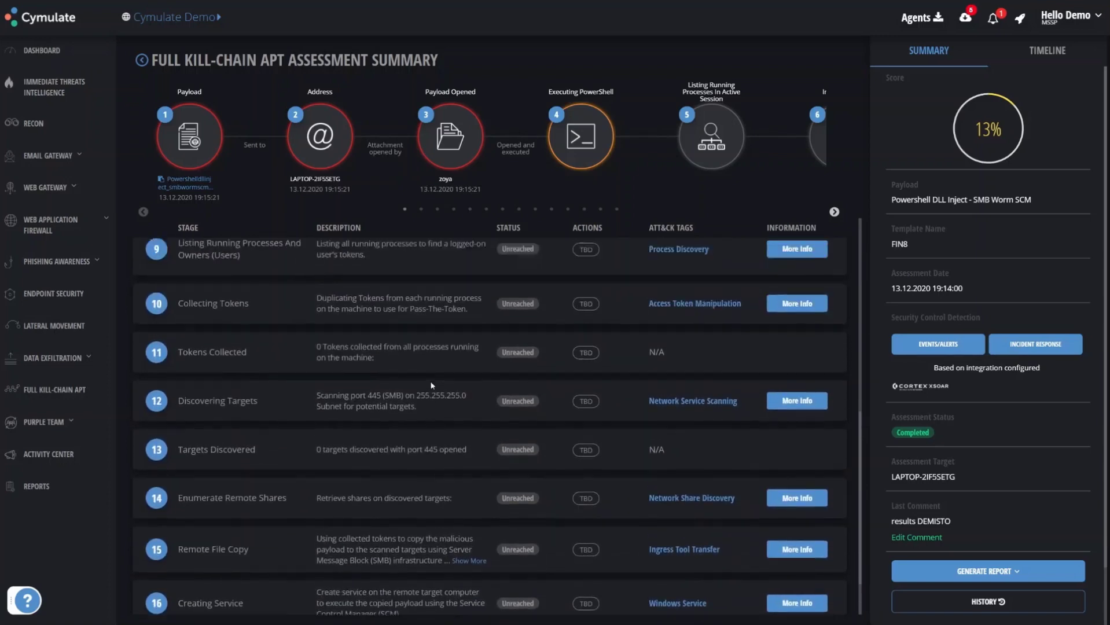
scroll(432, 384, up, 4)
scroll(432, 384, up, 2)
scroll(432, 384, up, 2)
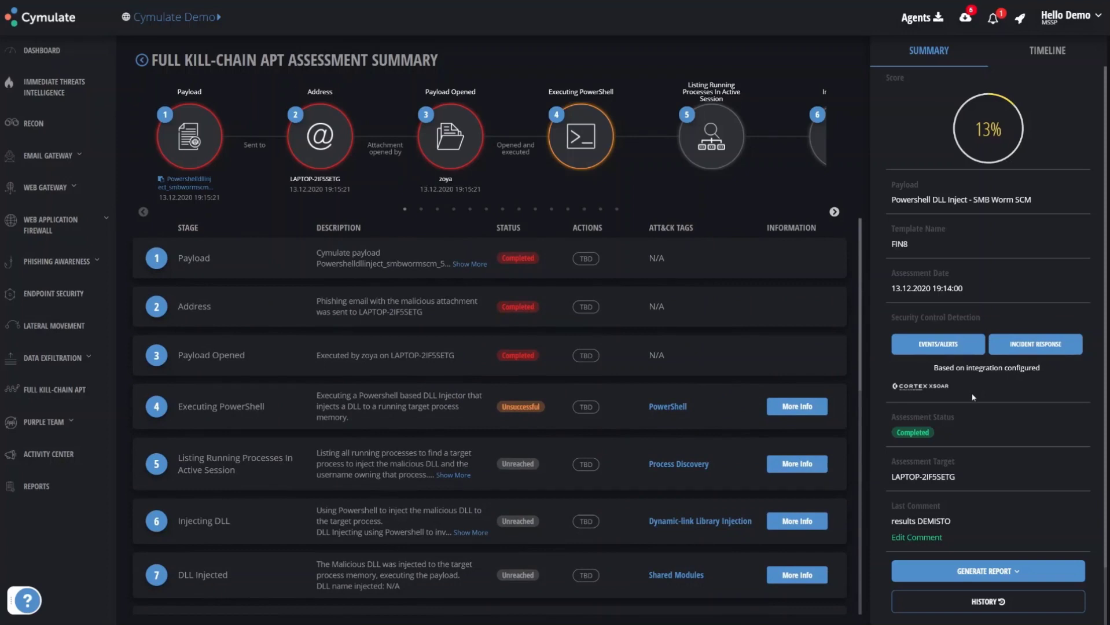
Open the Palo Alto XSOAR incident response details from Security Control Detection
click(1034, 346)
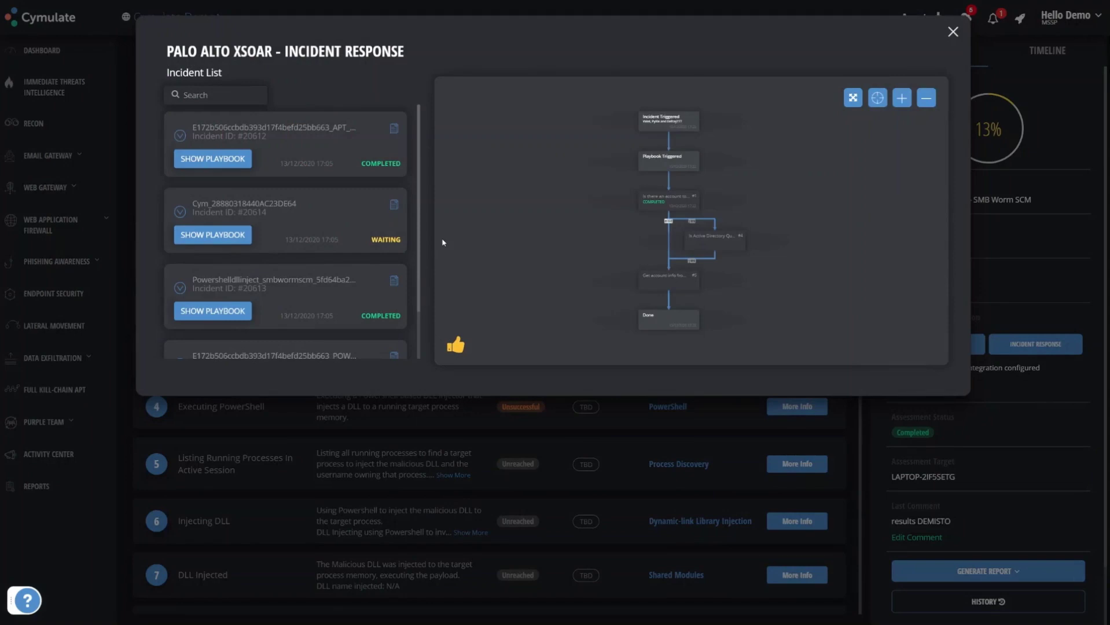
scroll(312, 243, down, 2)
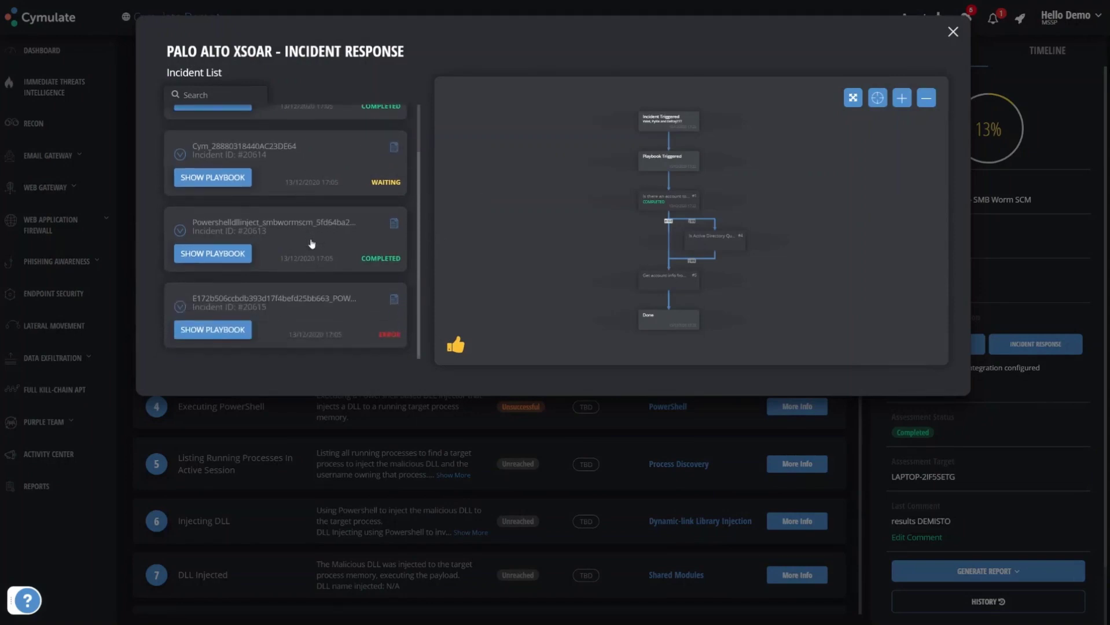
scroll(312, 244, up, 2)
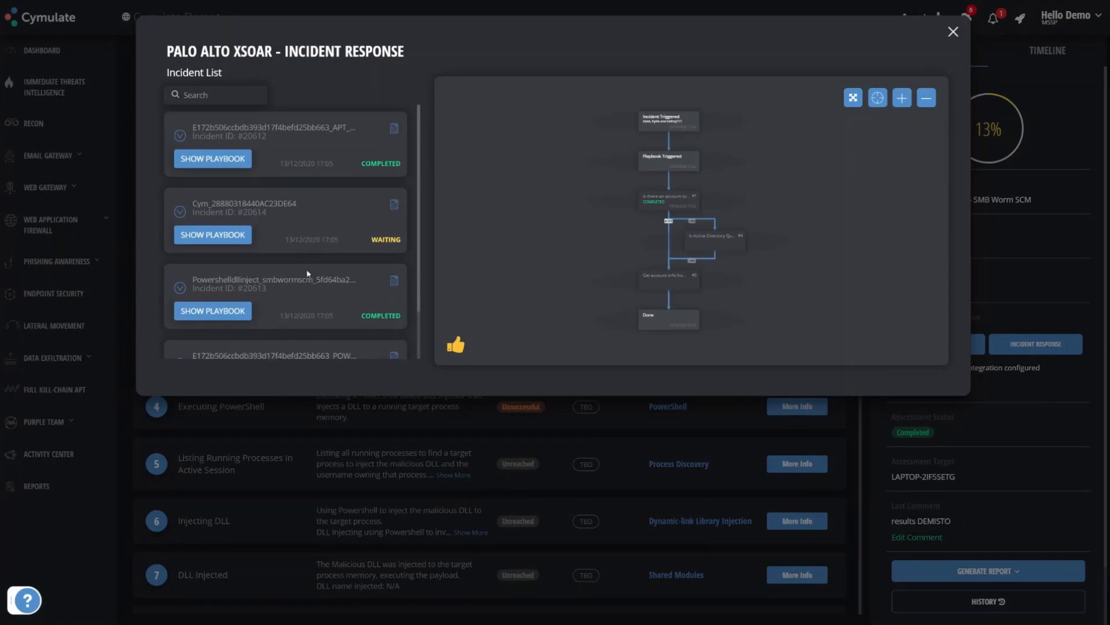
Display another incident's playbook diagram in the incident response window
click(230, 235)
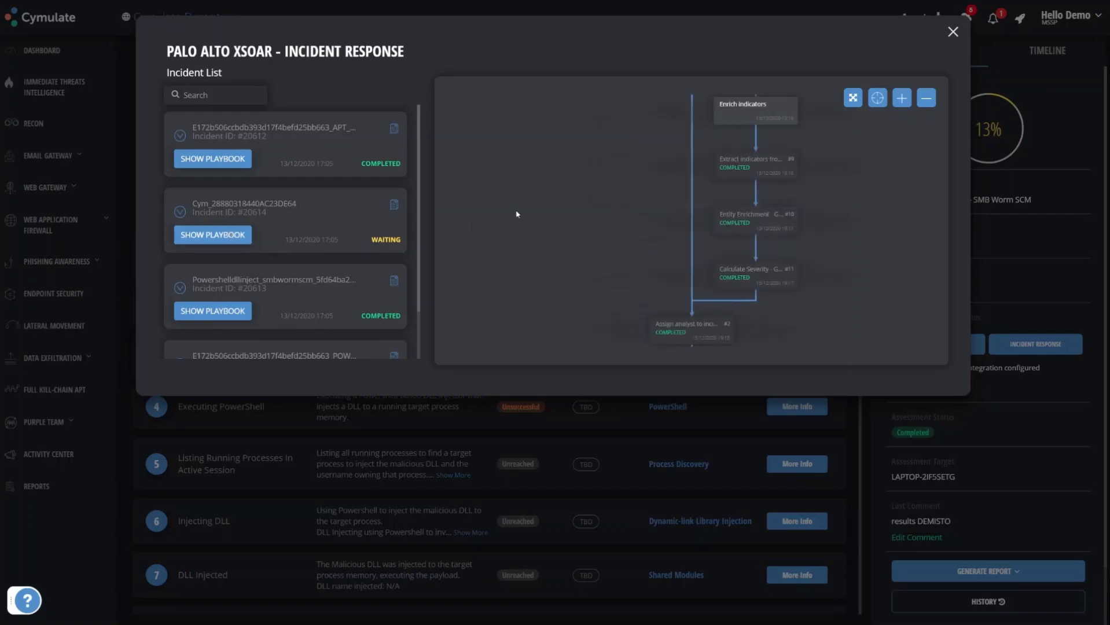
scroll(555, 243, up, 4)
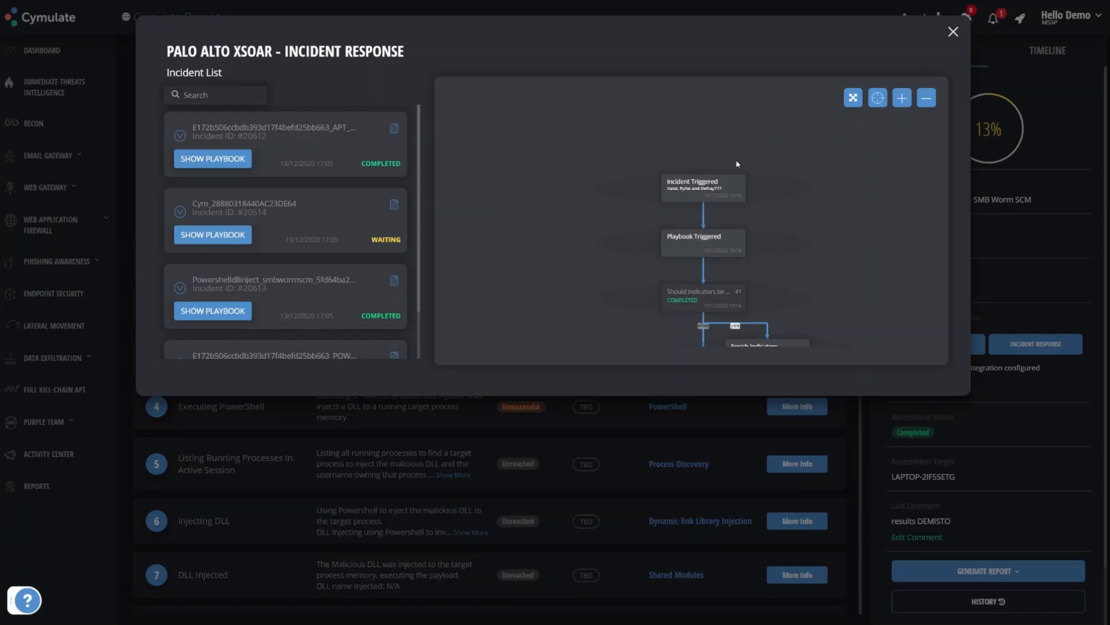
scroll(512, 295, down, 4)
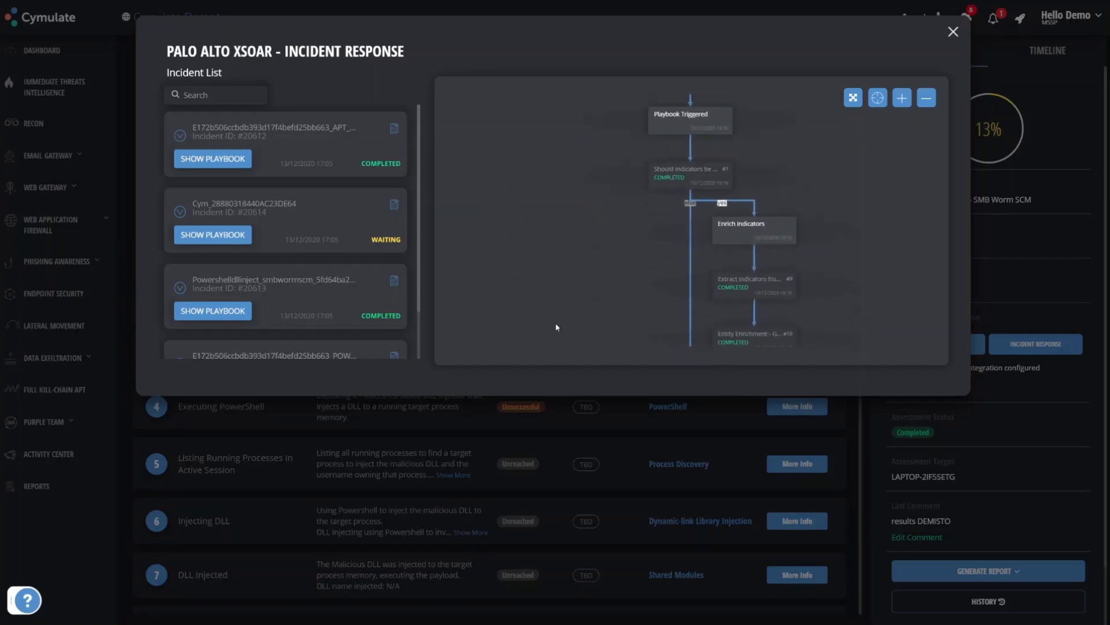
scroll(556, 312, down, 4)
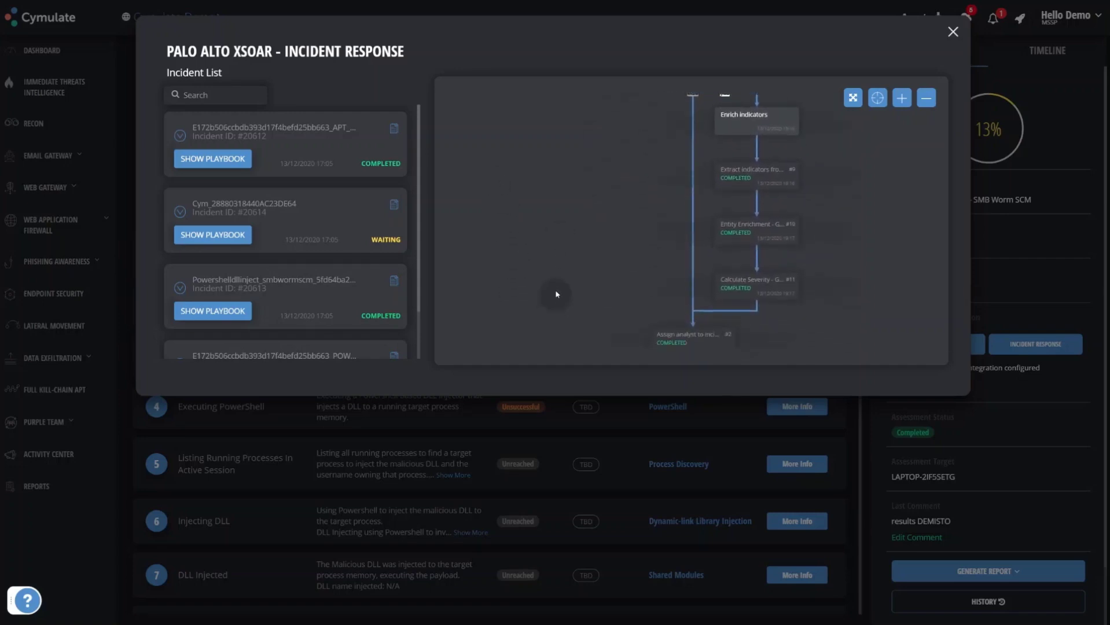
scroll(555, 290, down, 2)
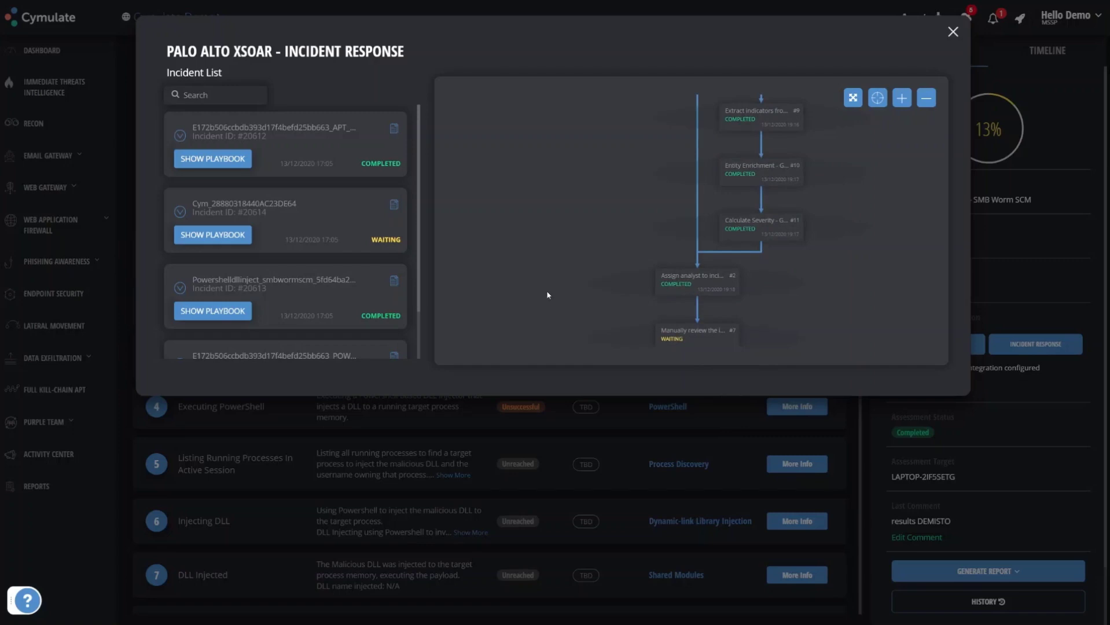
scroll(551, 296, down, 3)
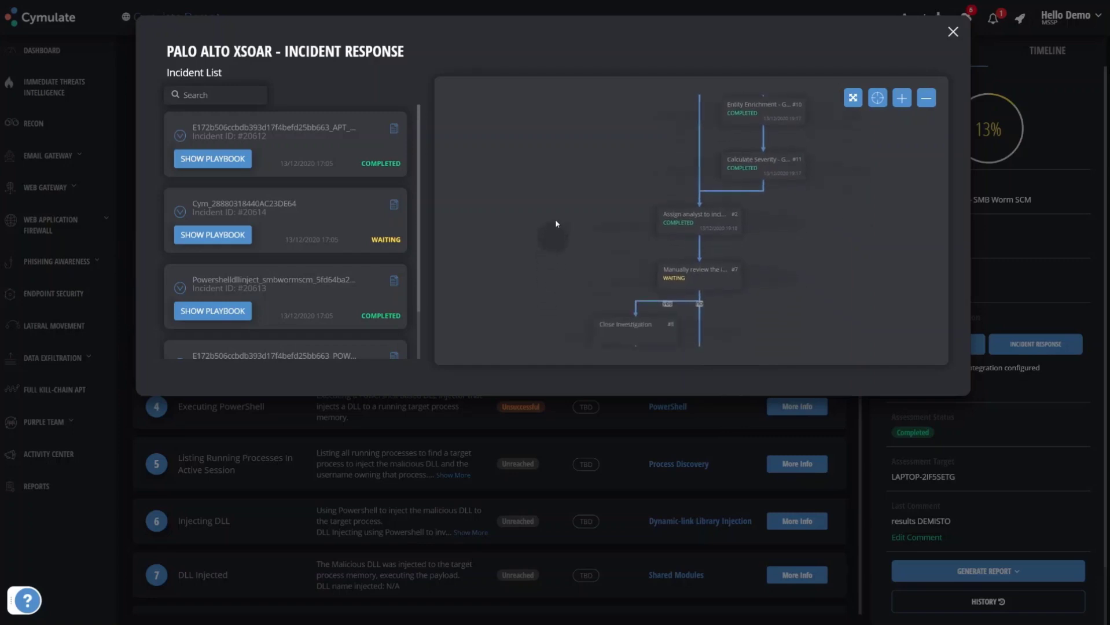
scroll(537, 296, down, 2)
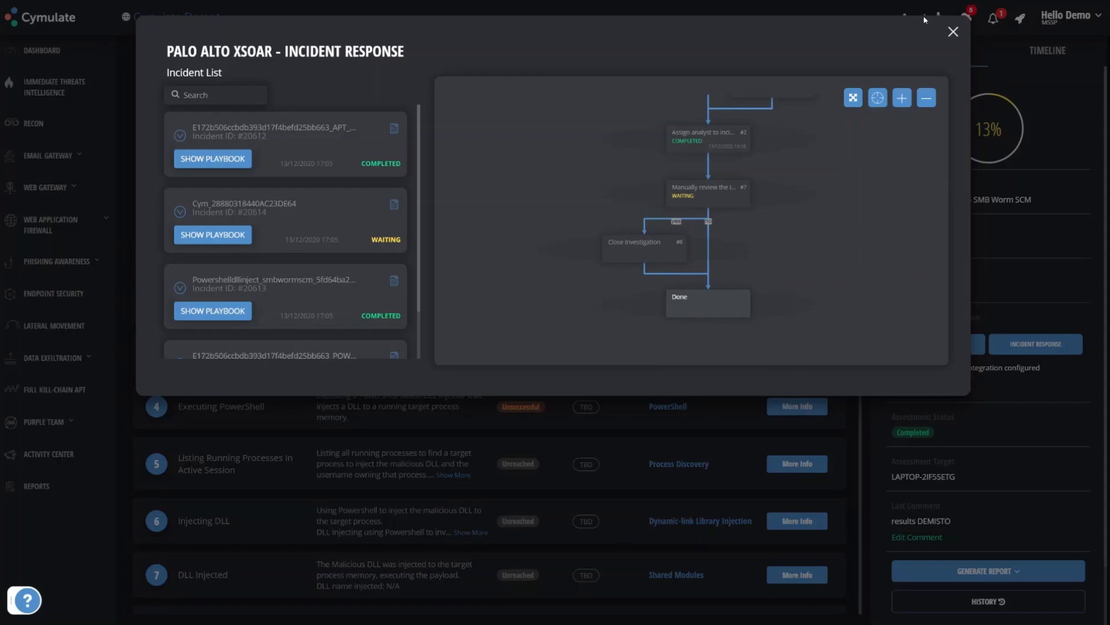
Close the incident response window and go to Integrations from the Hello Demo account menu
click(953, 33)
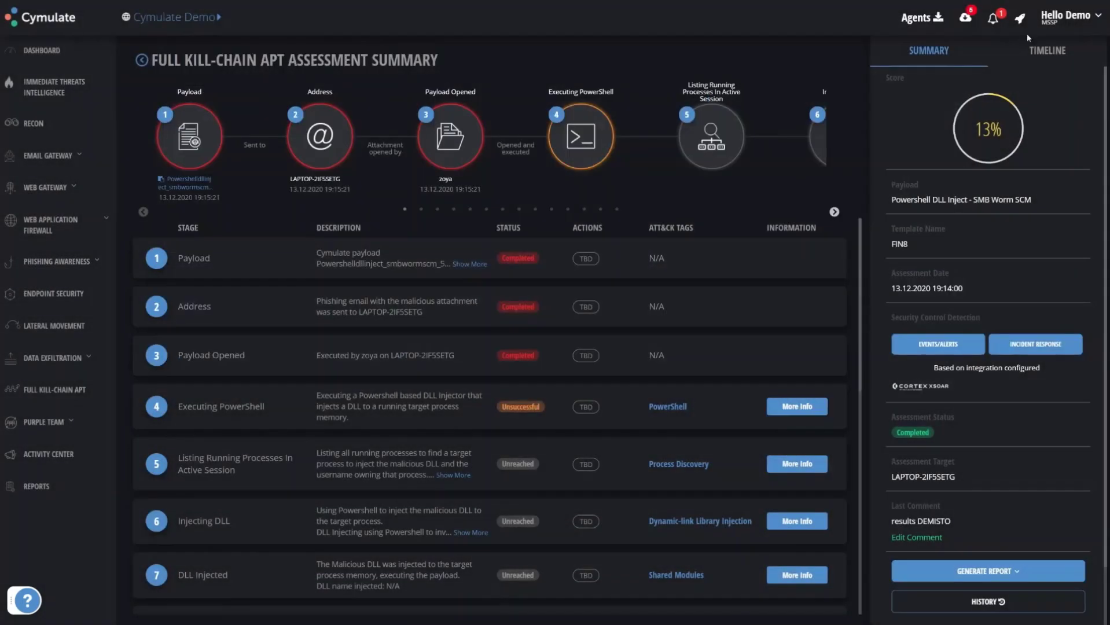
click(1065, 16)
click(1047, 116)
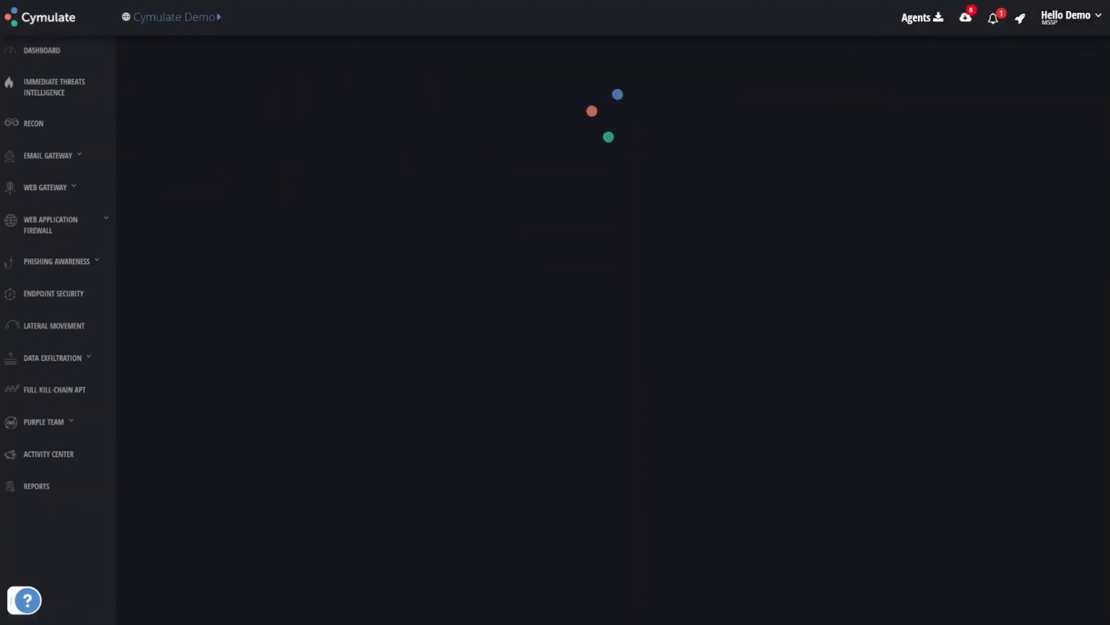
scroll(356, 228, down, 3)
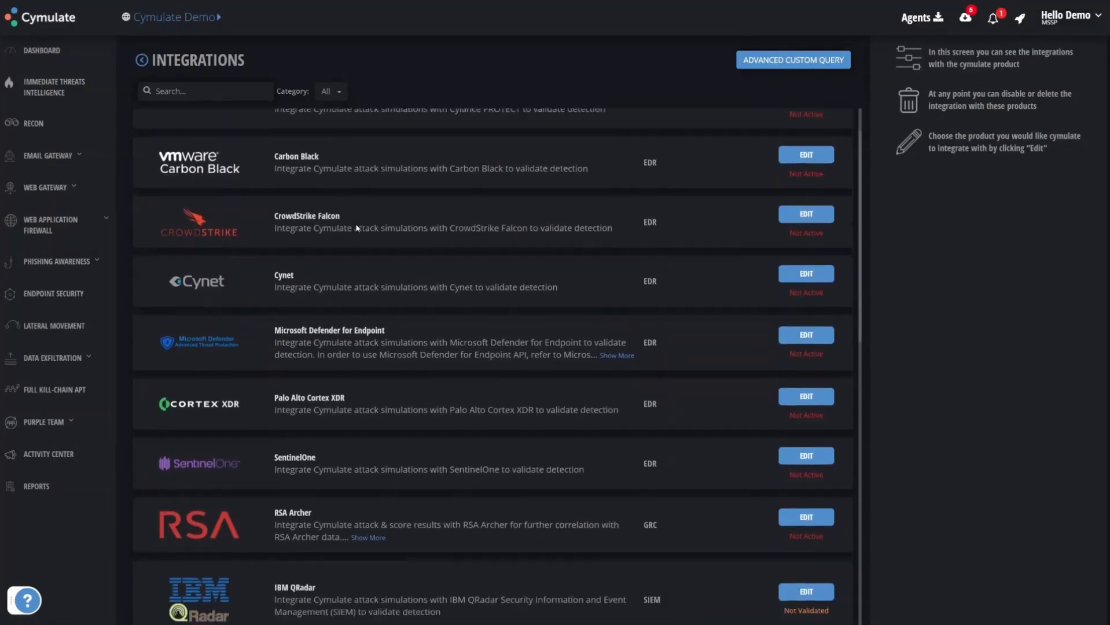
scroll(355, 228, down, 3)
scroll(356, 227, down, 3)
scroll(355, 228, down, 3)
scroll(386, 301, down, 3)
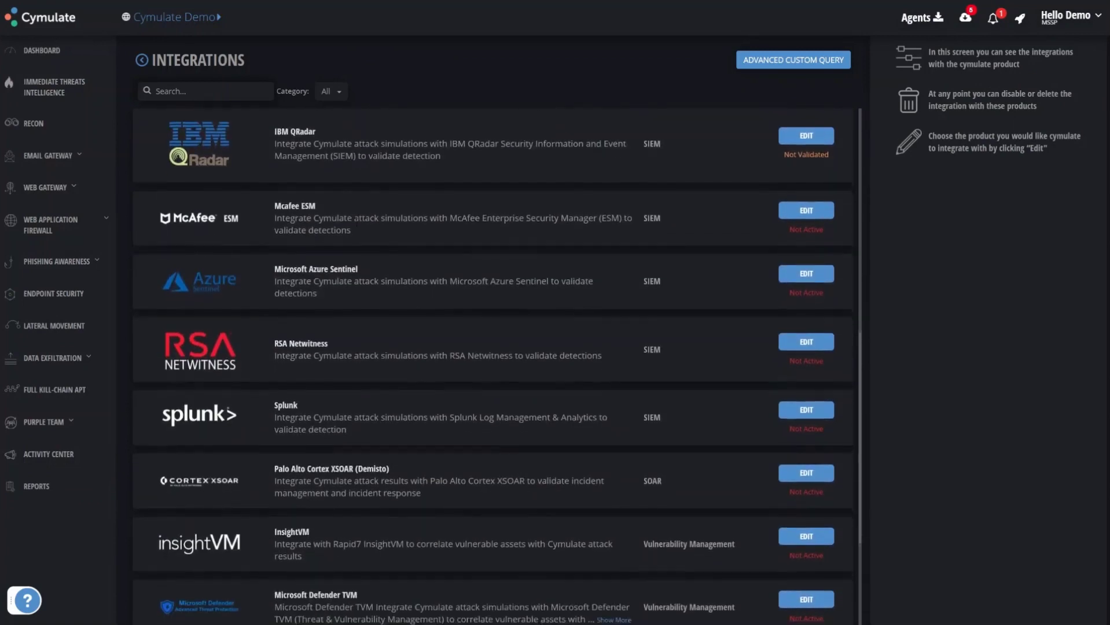
scroll(386, 300, down, 3)
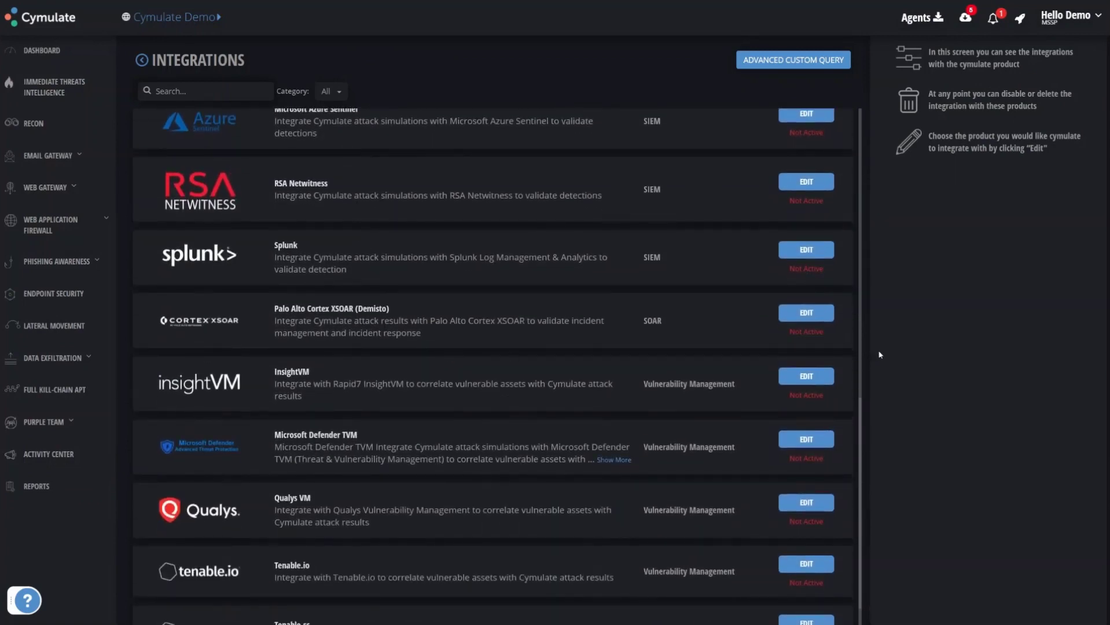
Edit the Palo Alto Cortex XSOAR integration, setting its Incident Response Timer to 4d
click(806, 312)
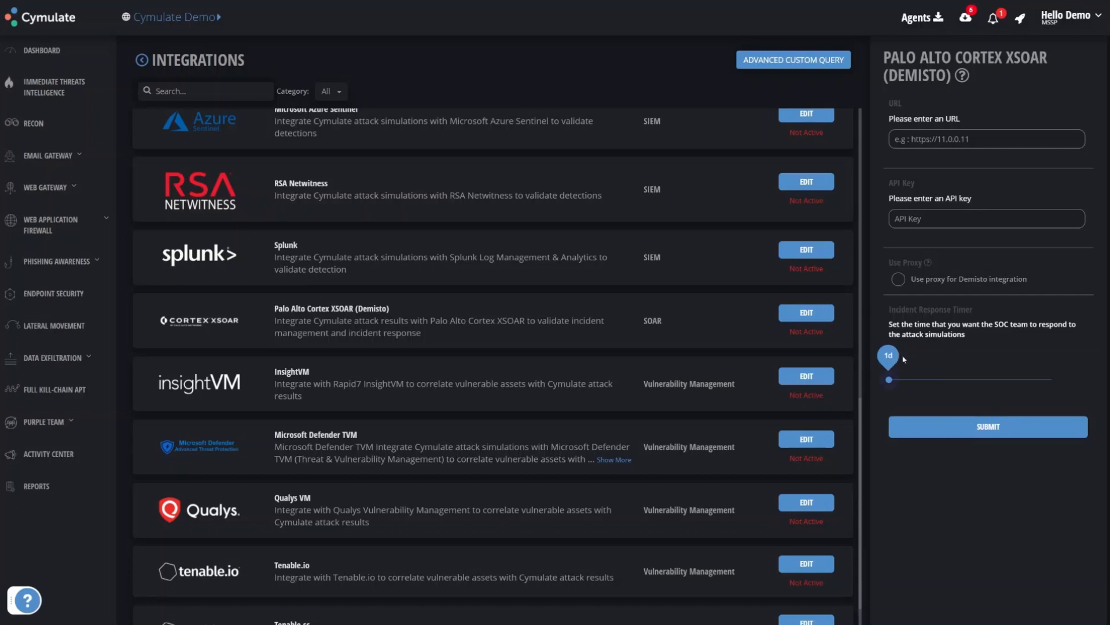
drag(888, 379, 970, 378)
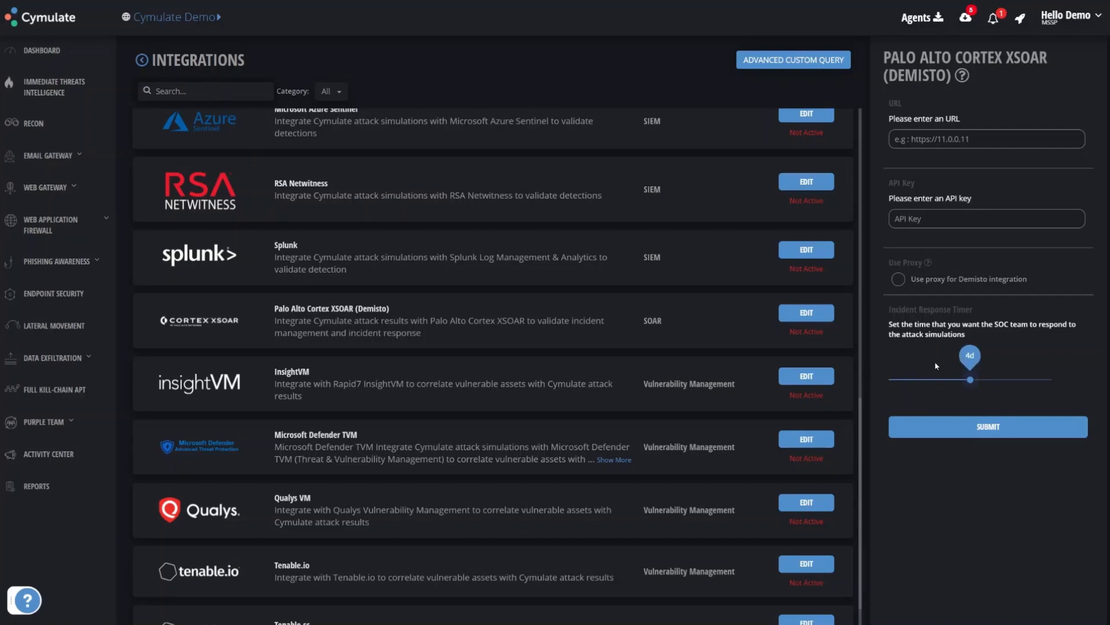